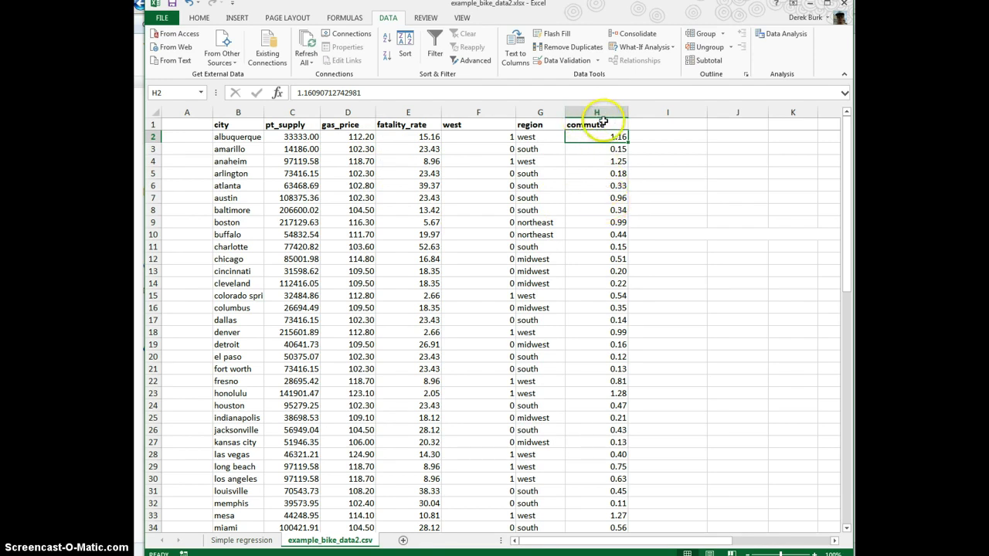
Move the west column to just before fatality_rate so it sits beside pt_supply and gas_price, and check the adjacent predictor columns
left_click(599, 113)
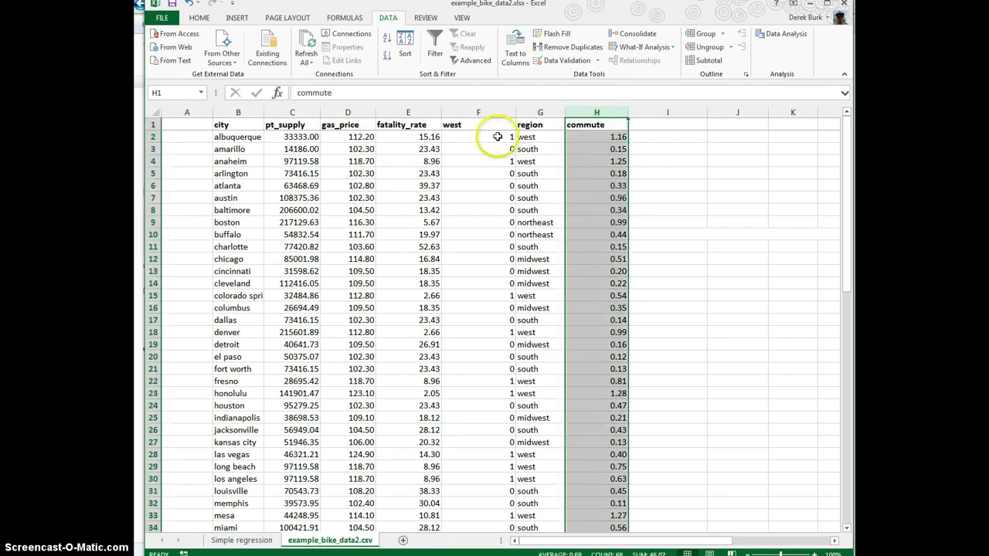
left_click(480, 113)
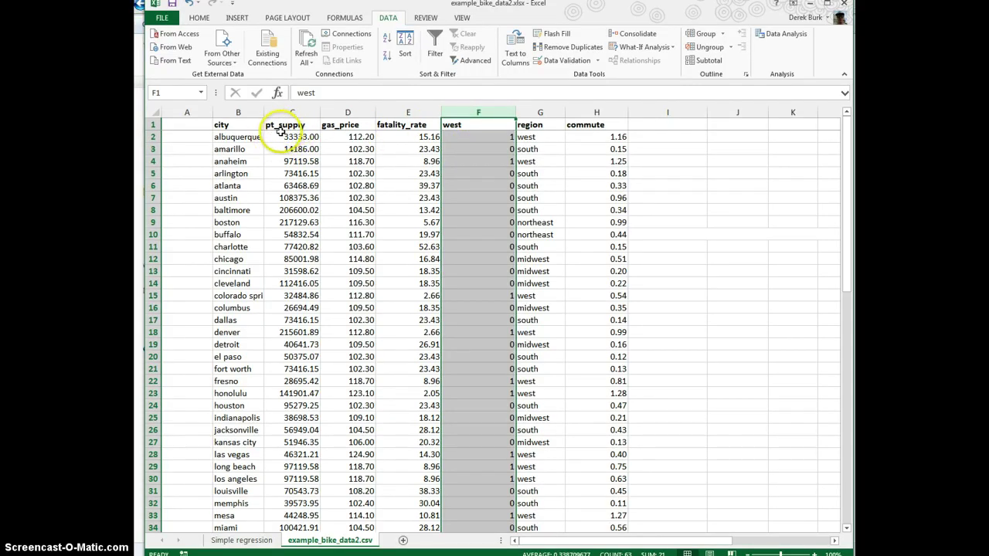
right_click(479, 112)
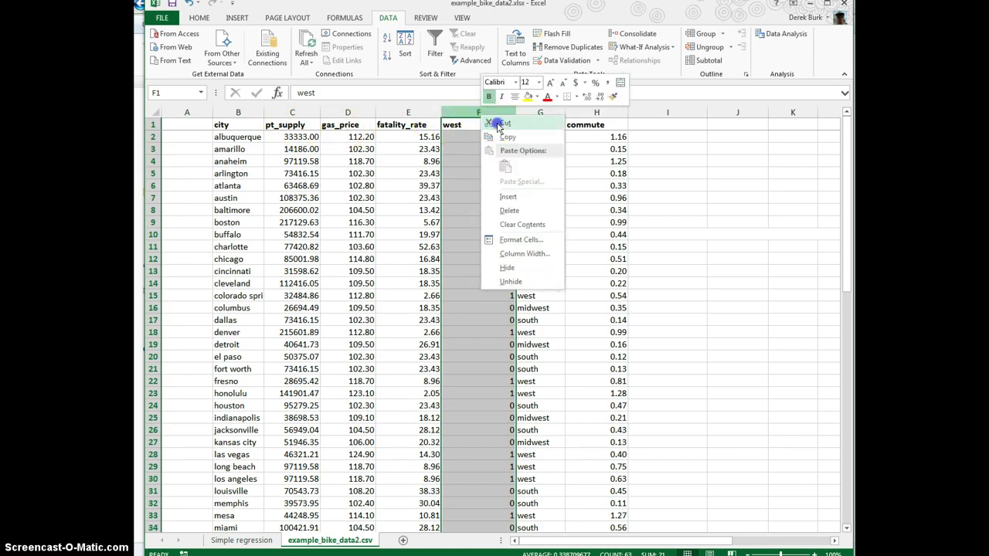
left_click(500, 134)
left_click(398, 112)
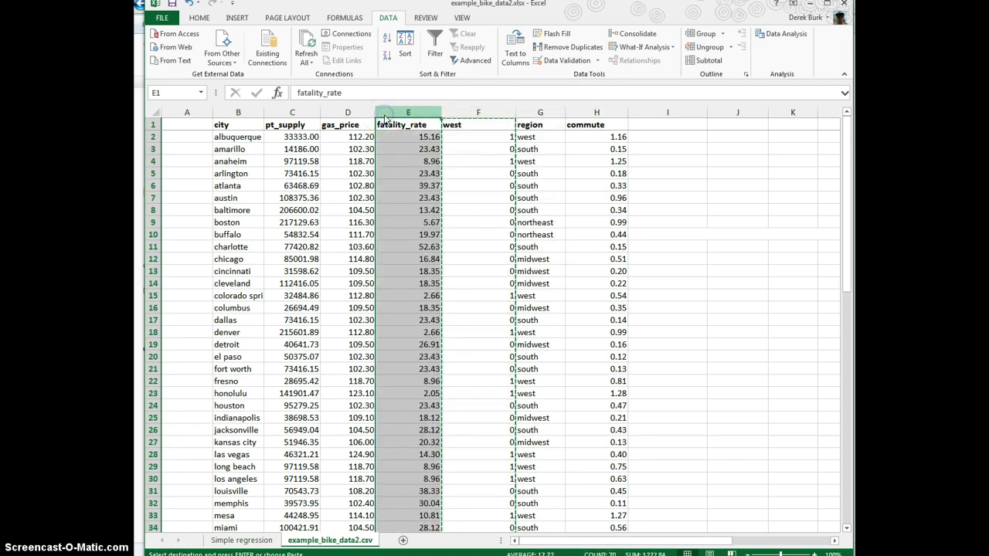
right_click(386, 114)
left_click(404, 197)
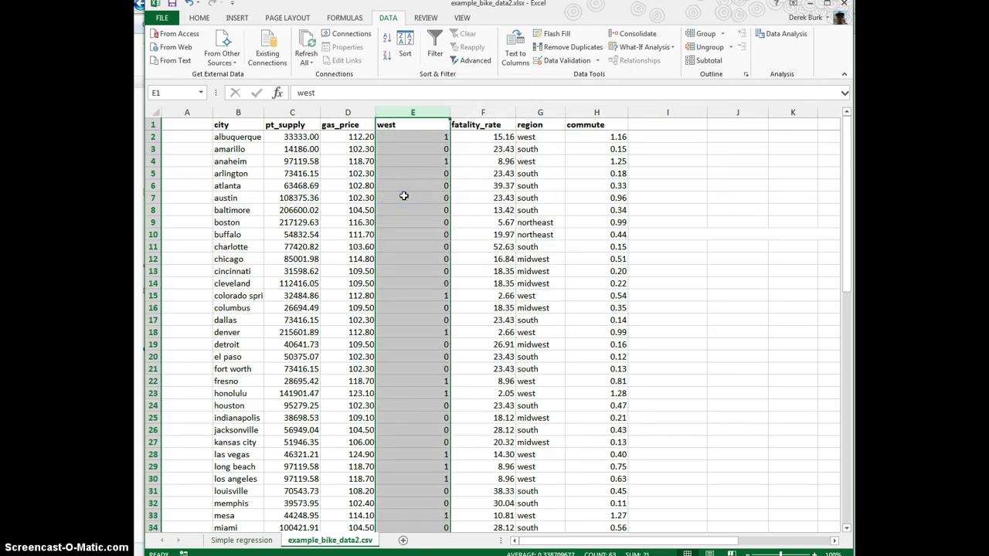
left_click_drag(288, 125, 428, 212)
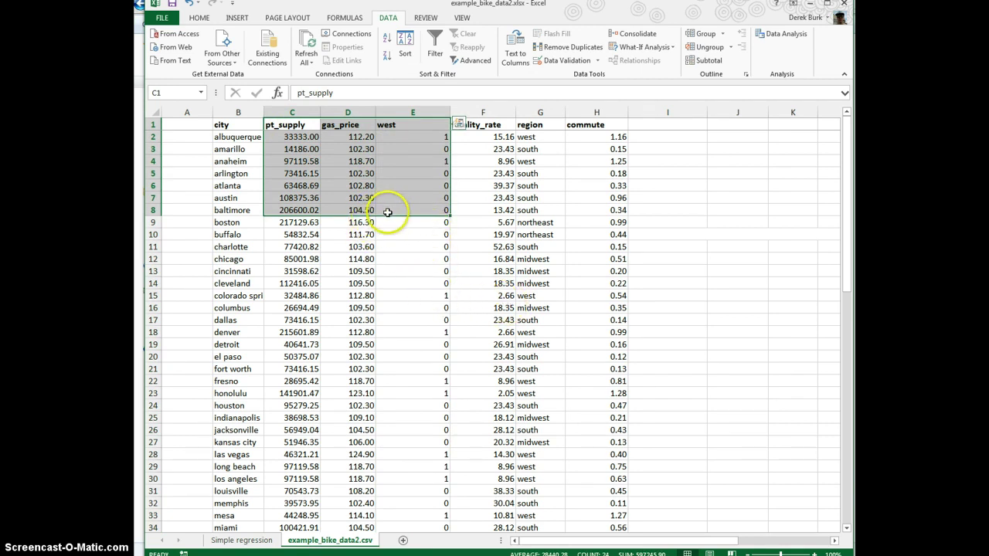
left_click(650, 200)
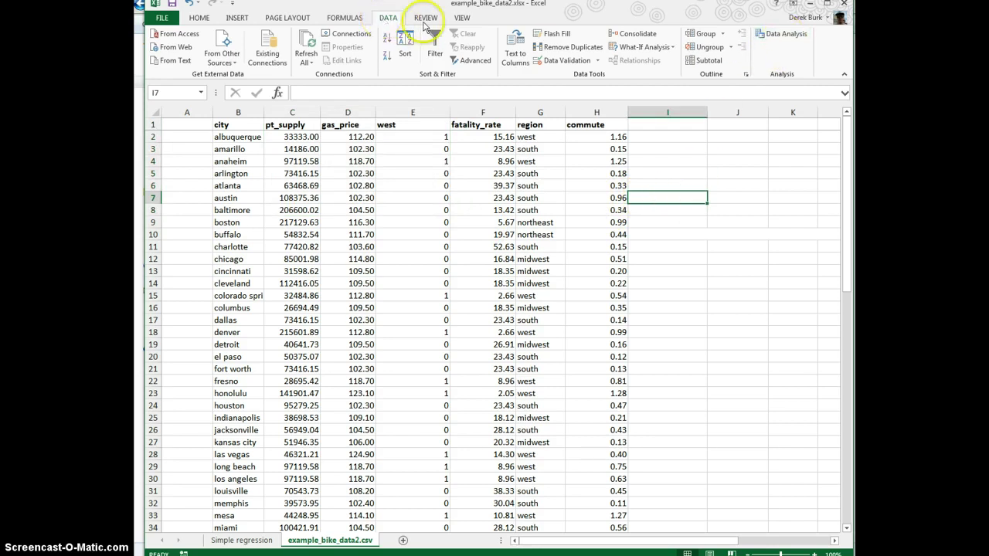
Start the Regression analysis tool and set its Y input range to the commute data with header, $H$1:$H$63
left_click(779, 39)
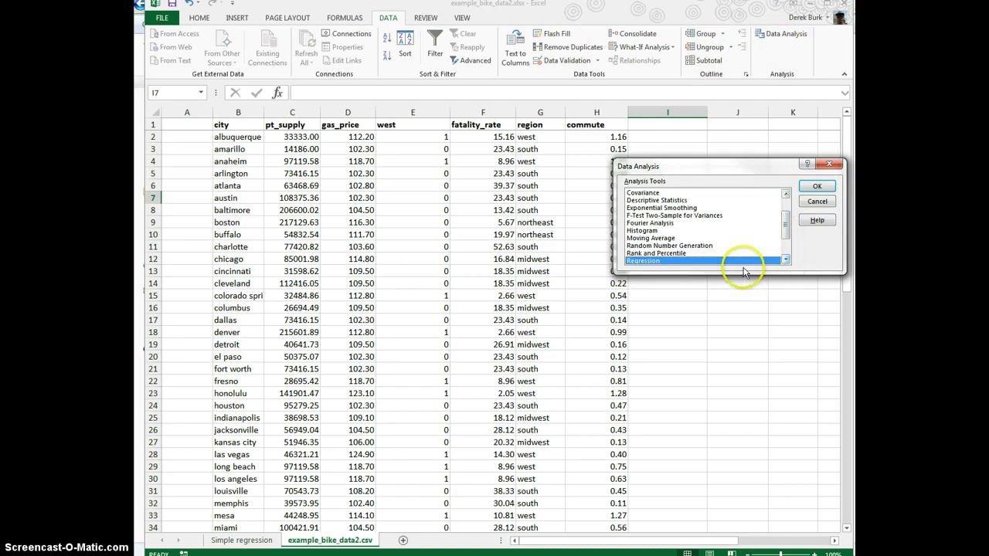
left_click_drag(785, 221, 785, 231)
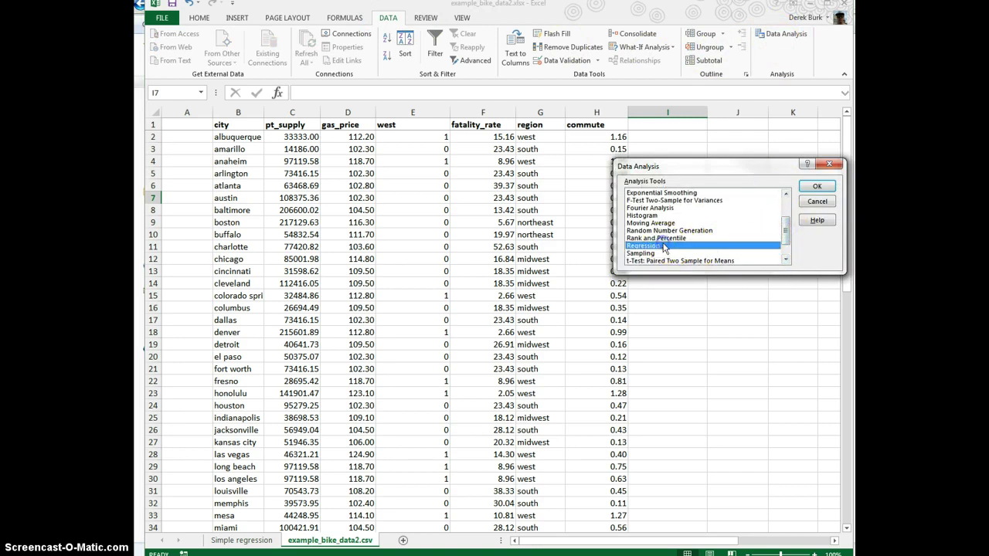
left_click(808, 188)
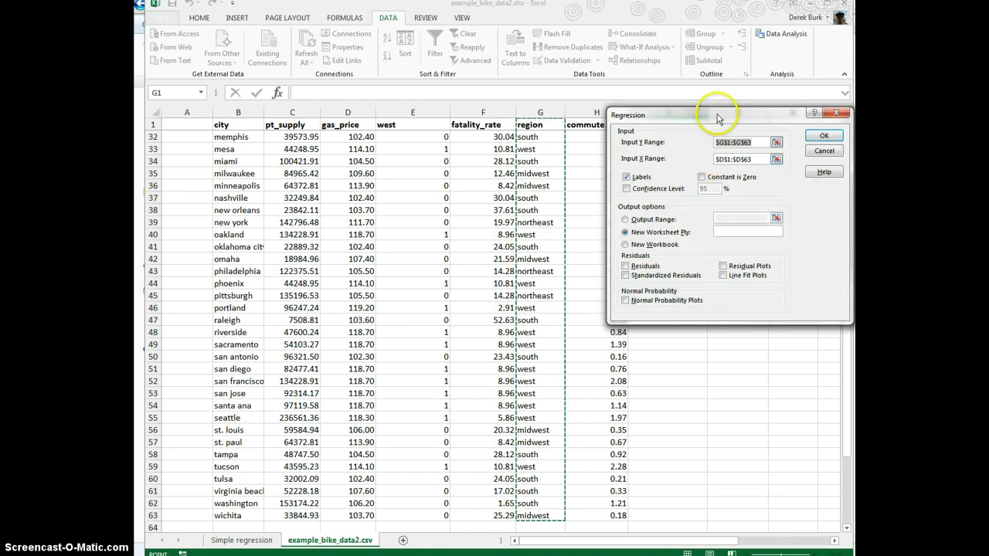
left_click_drag(718, 118, 310, 126)
left_click(374, 152)
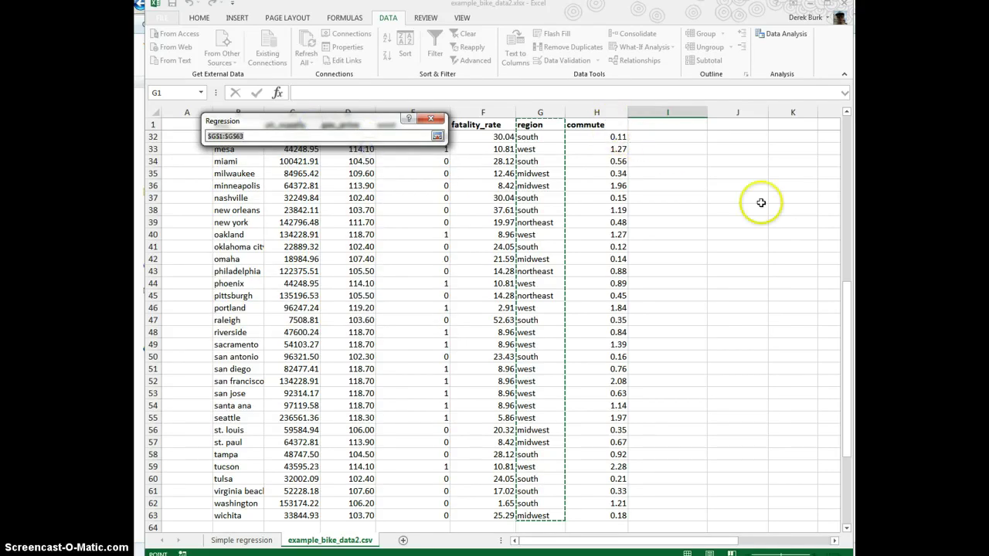
left_click_drag(847, 309, 850, 127)
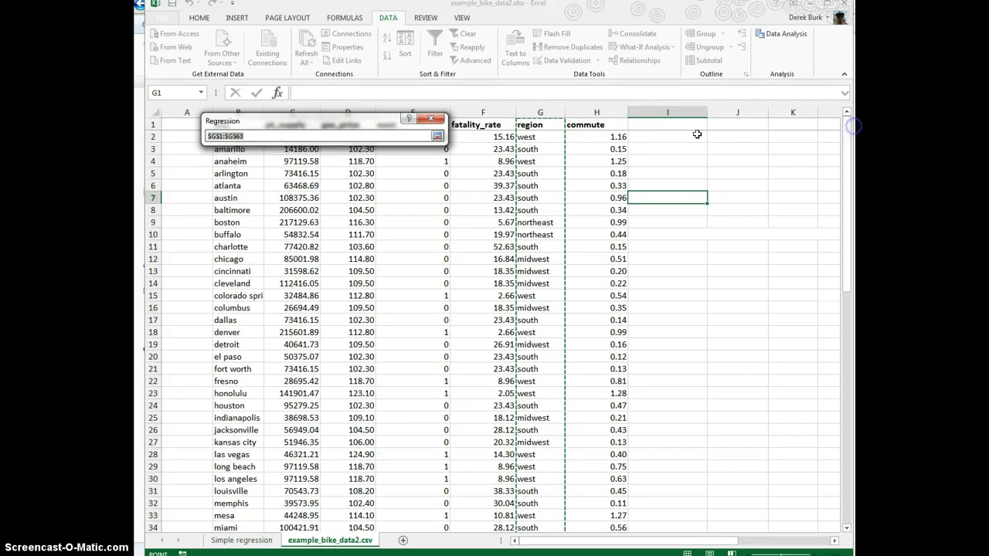
left_click_drag(622, 130, 612, 502)
left_click(438, 137)
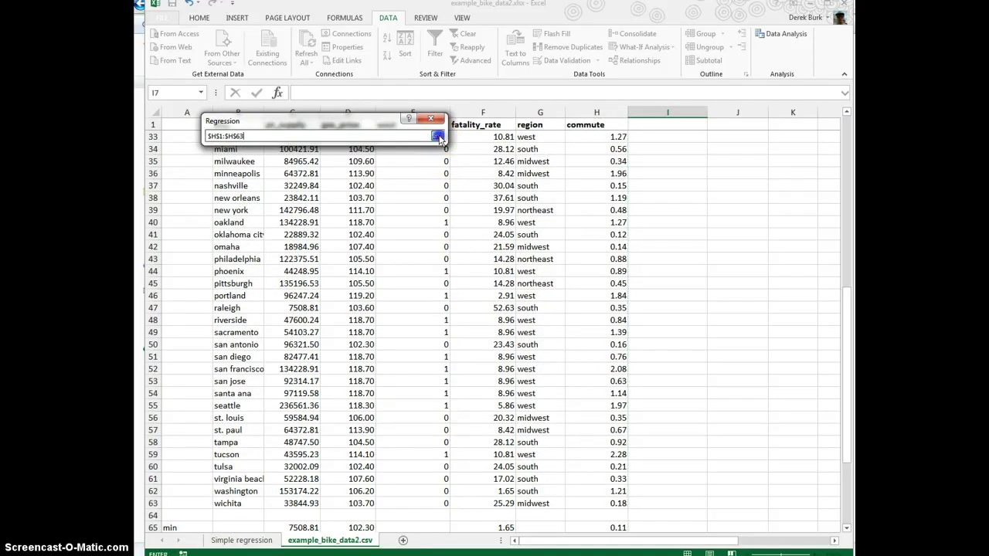
Set the X input range to the pt_supply, gas_price and west data, $C$1:$E$63, and run the regression to a new worksheet
left_click_drag(352, 123, 738, 148)
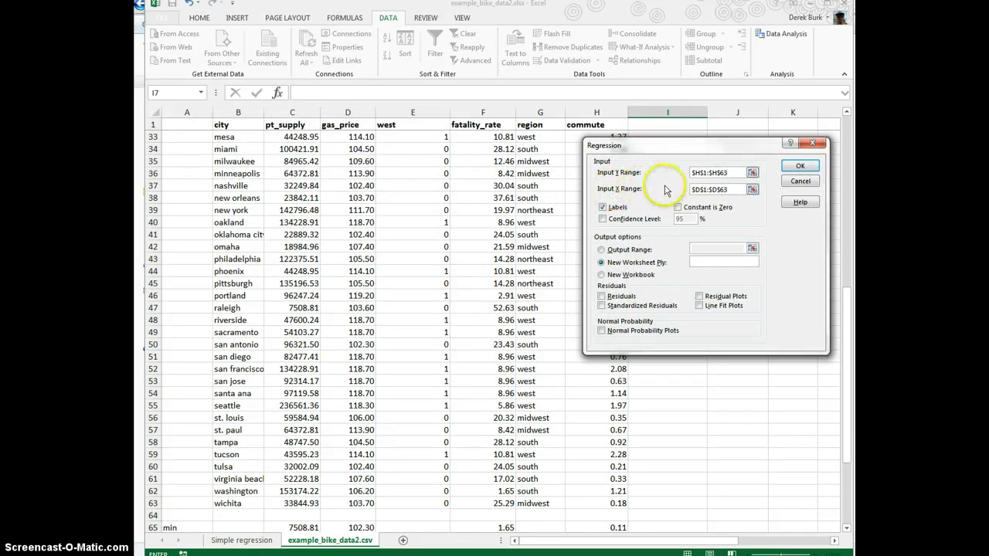
left_click(753, 191)
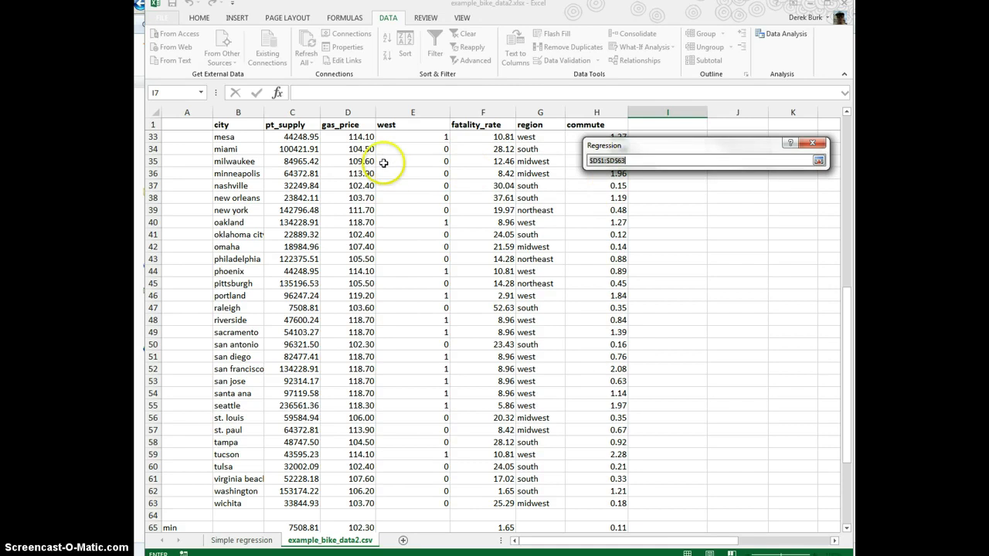
scroll(289, 124, "up", 10)
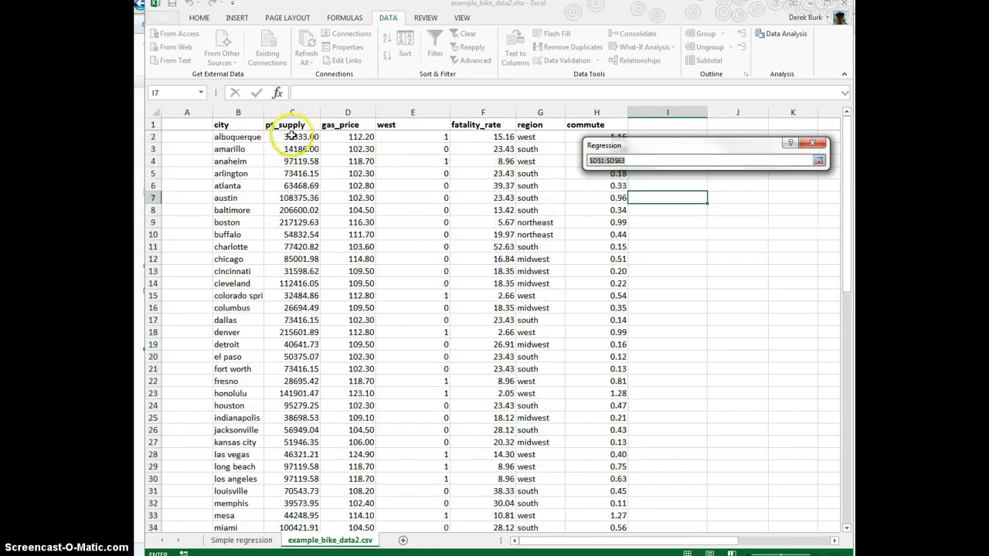
left_click_drag(292, 126, 411, 500)
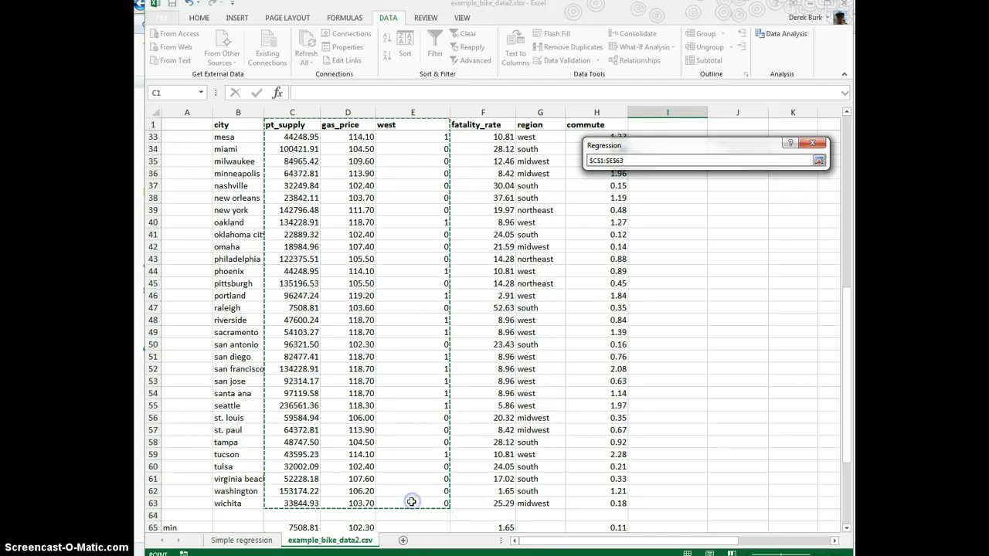
left_click(818, 160)
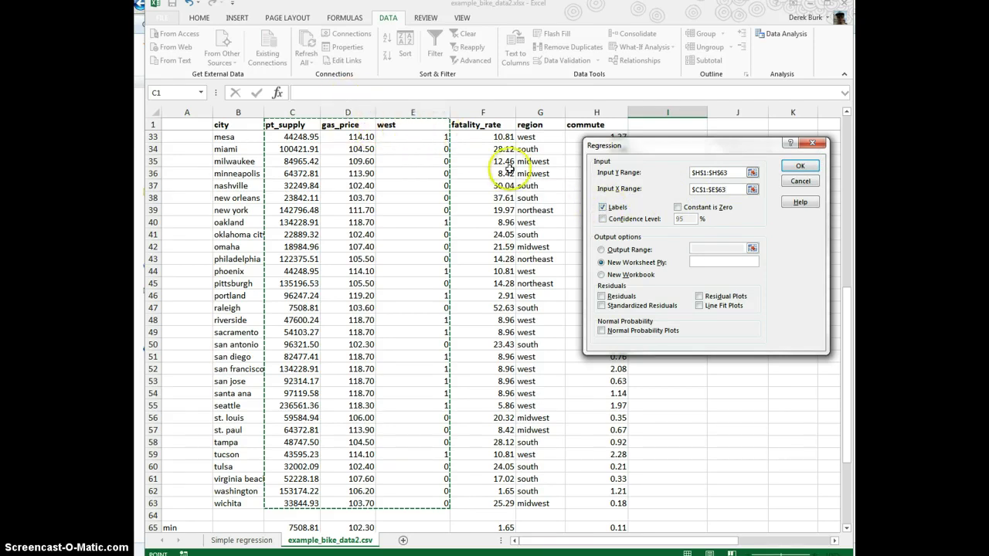
left_click(800, 167)
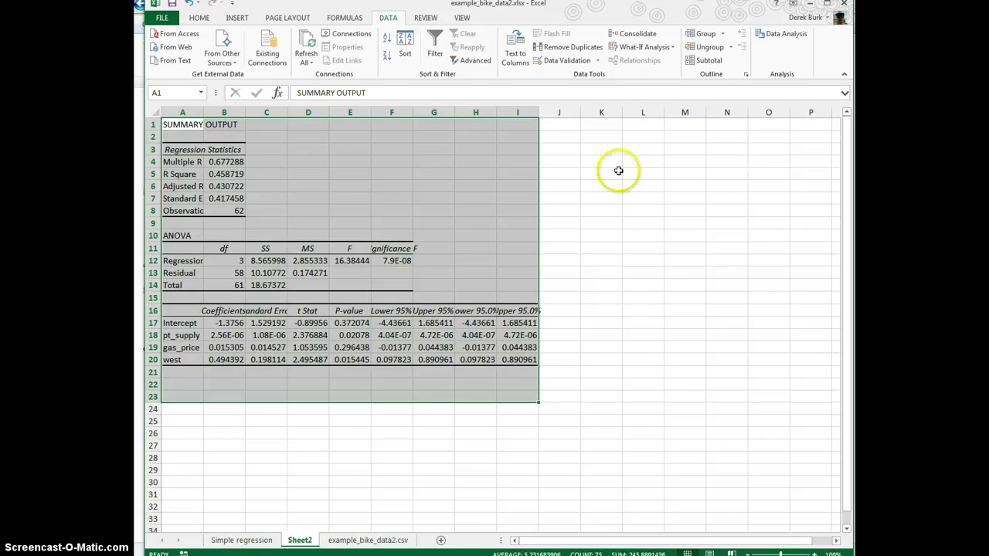
left_click(558, 272)
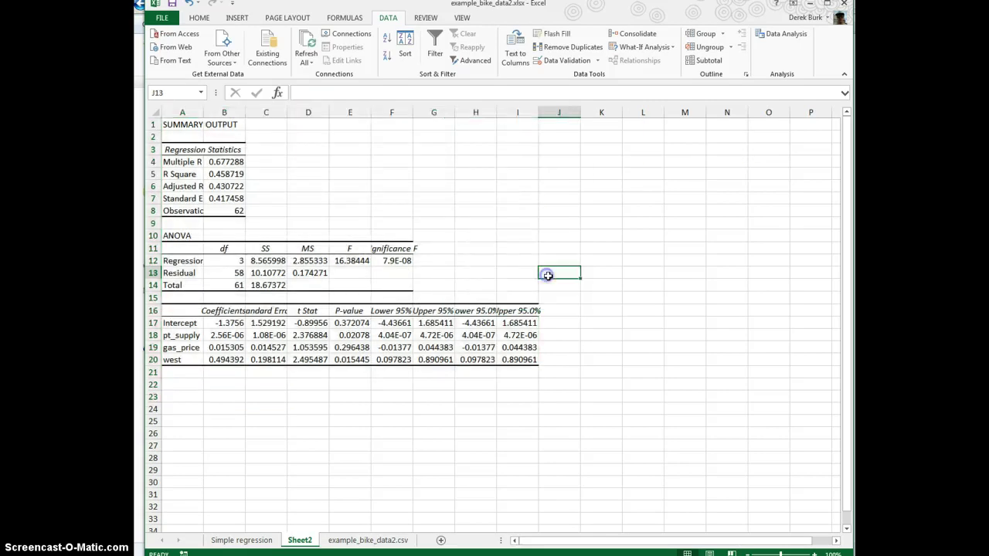
Widen columns A through D of the regression output to fit their contents, and select the R Square value
double_click(245, 112)
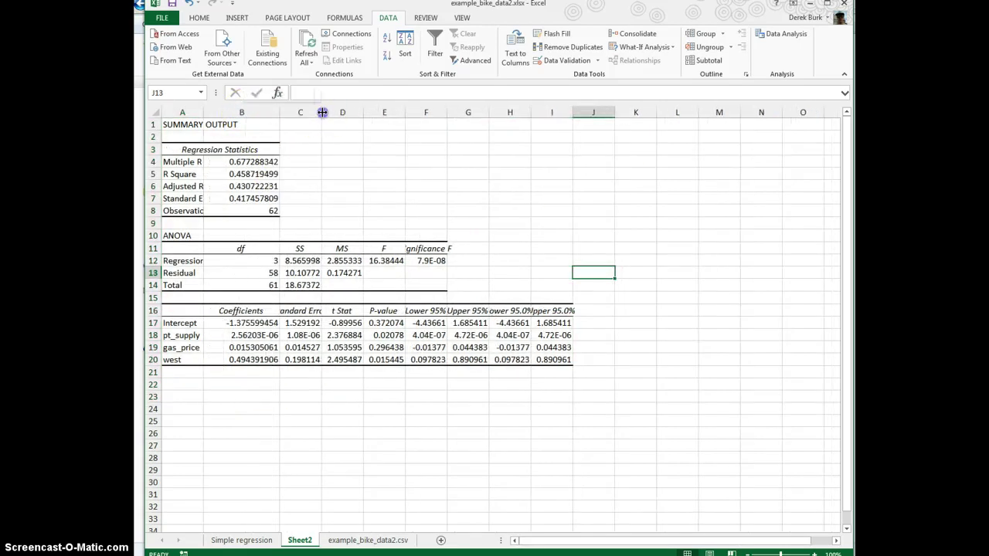
double_click(322, 112)
left_click_drag(394, 112, 422, 115)
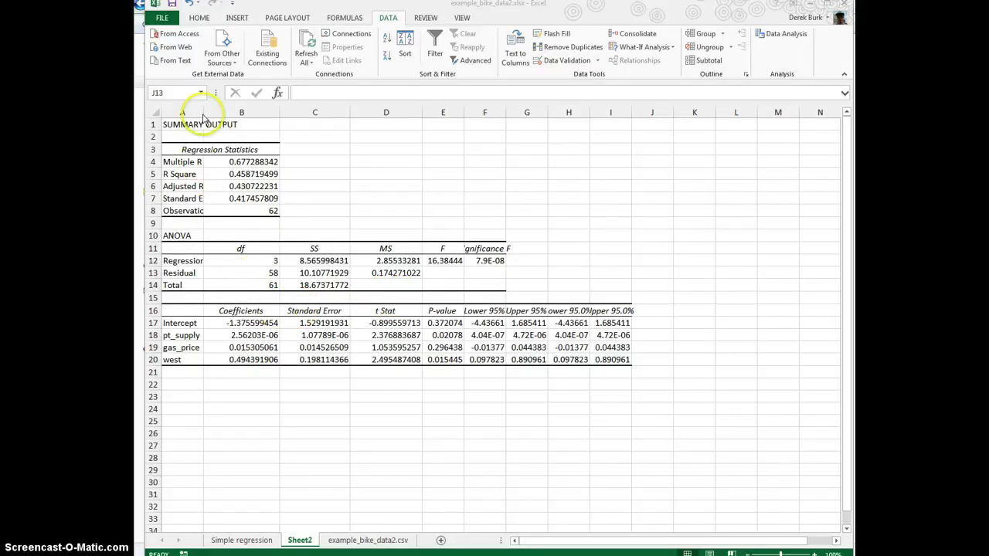
left_click_drag(203, 112, 223, 112)
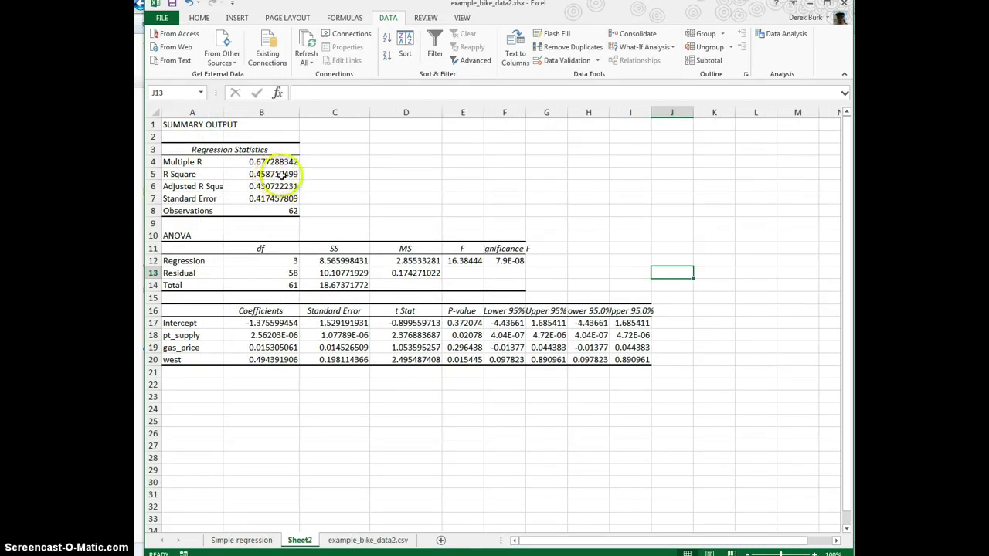
left_click(281, 175)
left_click(311, 188)
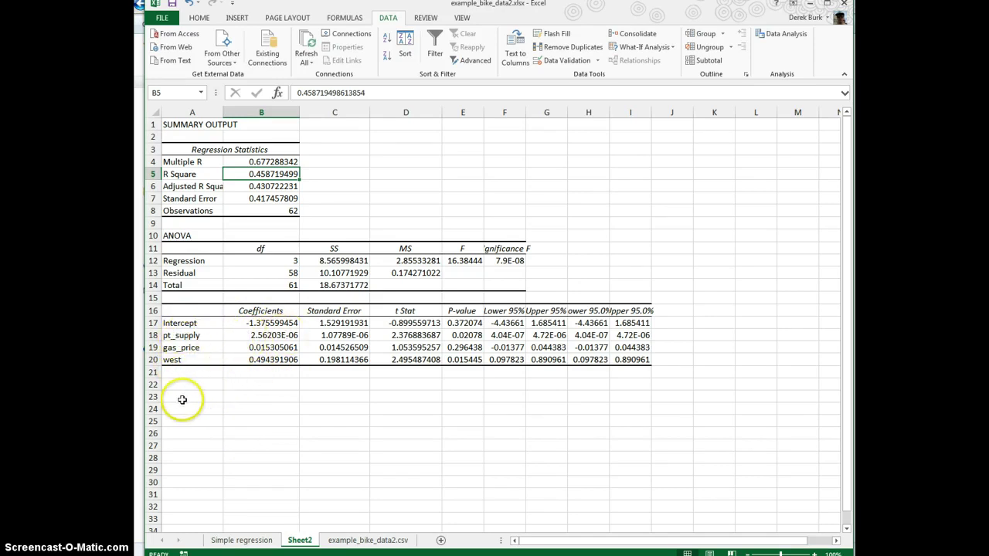
Label cell A23 "Equation" and begin the regression equation in B23 with "commute = -1.38 + 2.56E-06"
left_click(183, 399)
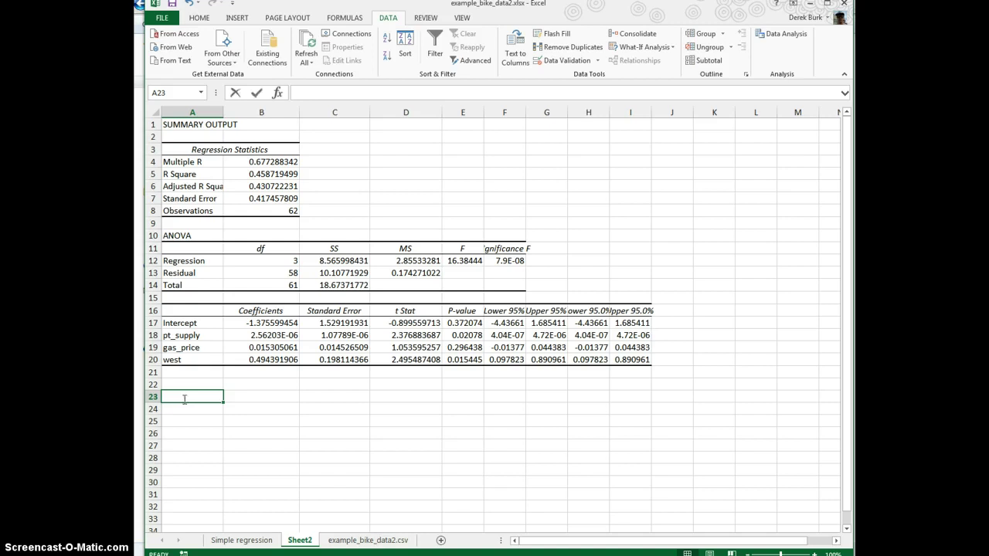
type("Equation")
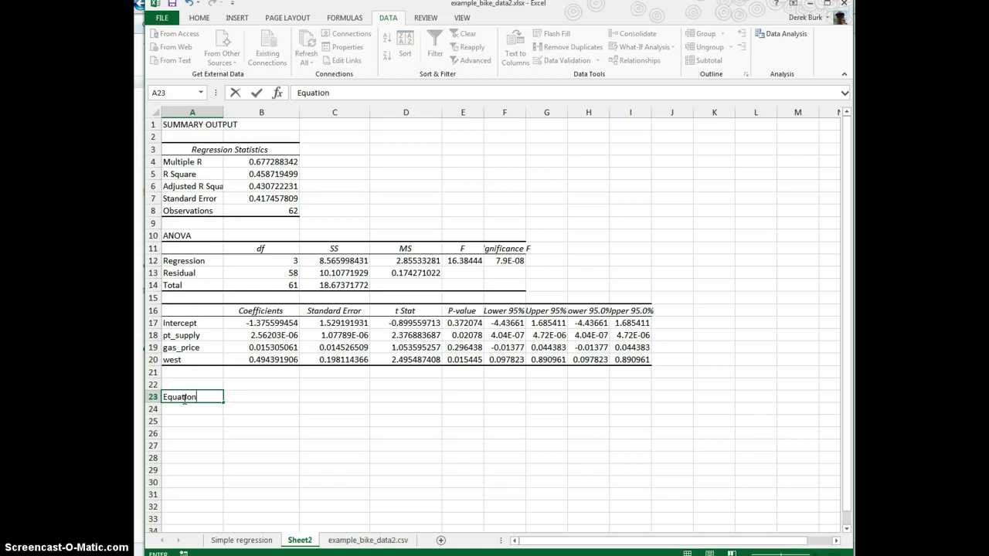
key("Tab")
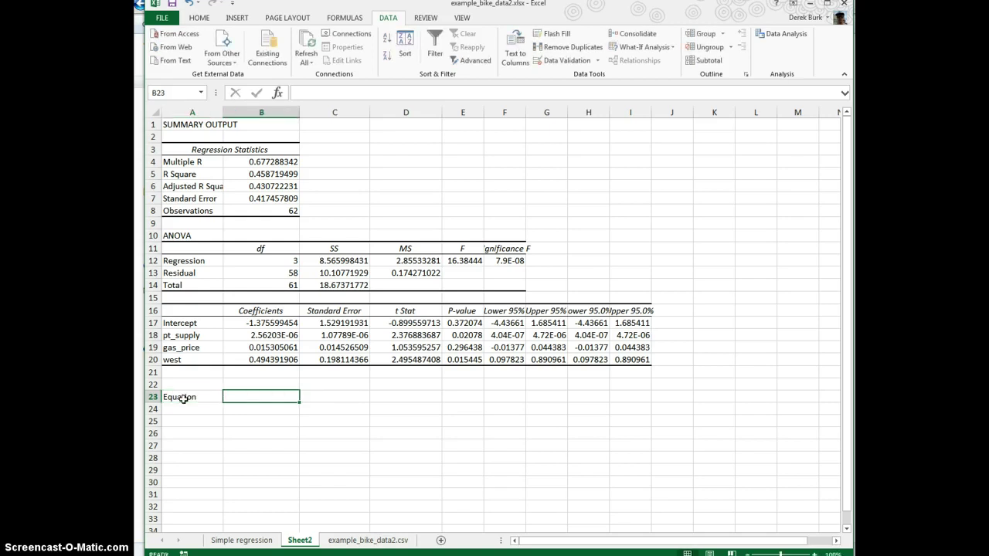
type("commute = -1.38 +")
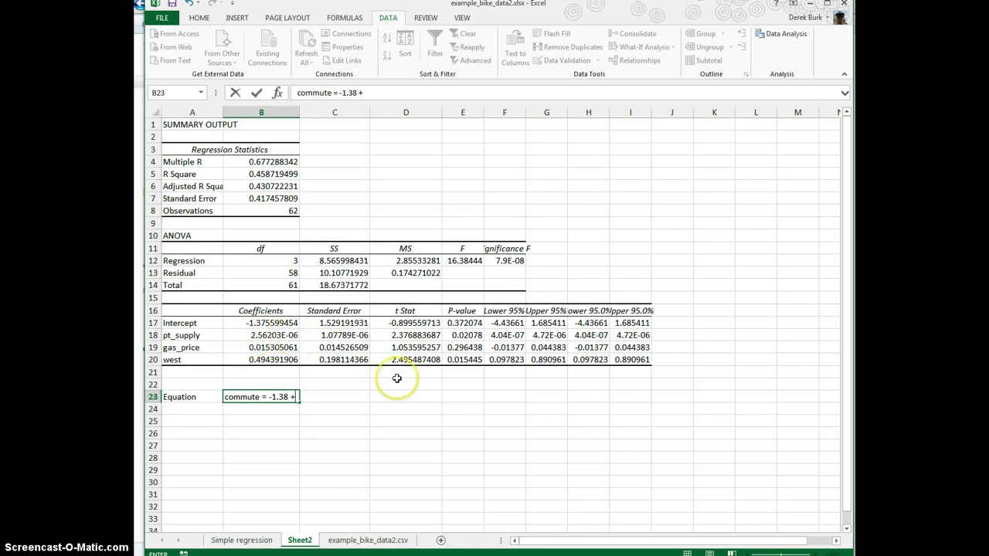
type(".56E-06")
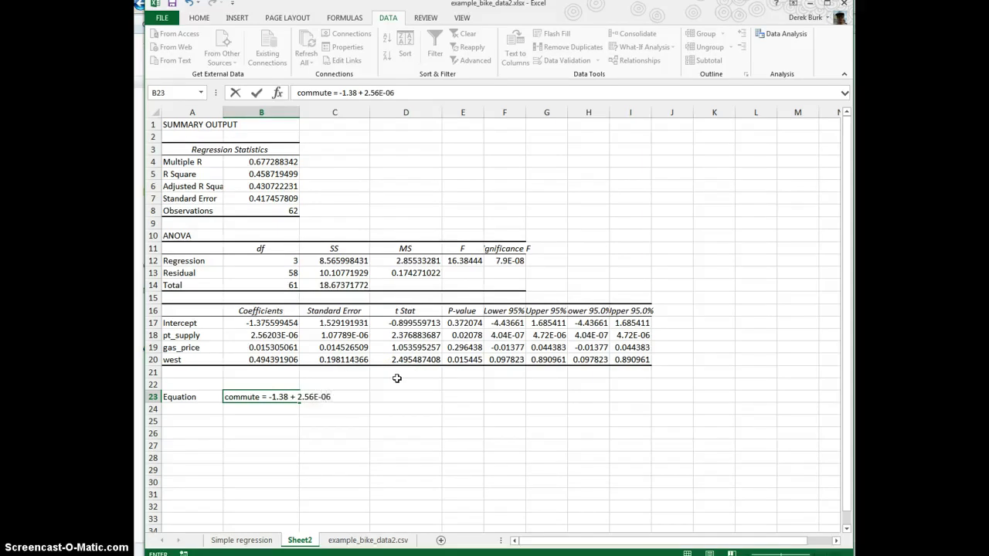
left_click(313, 400)
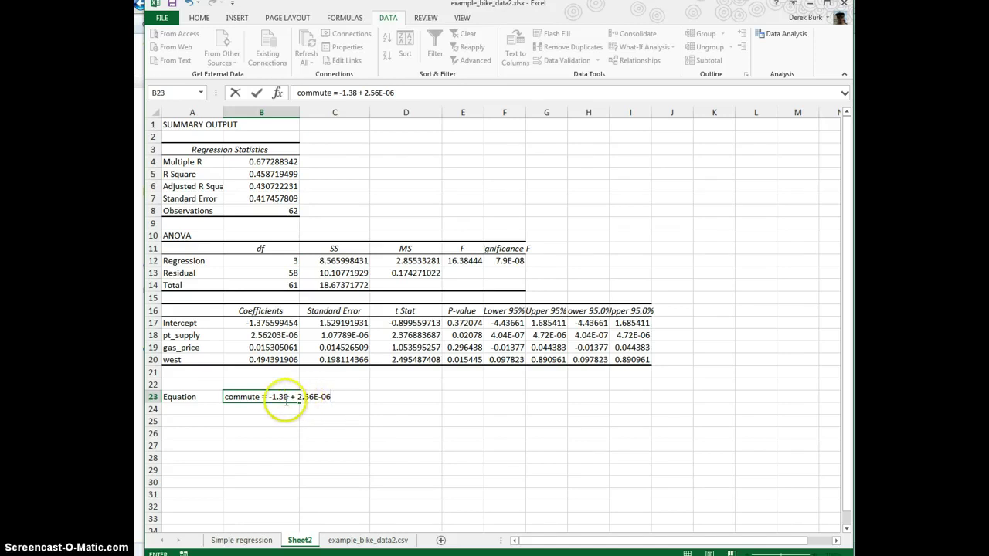
left_click(300, 398)
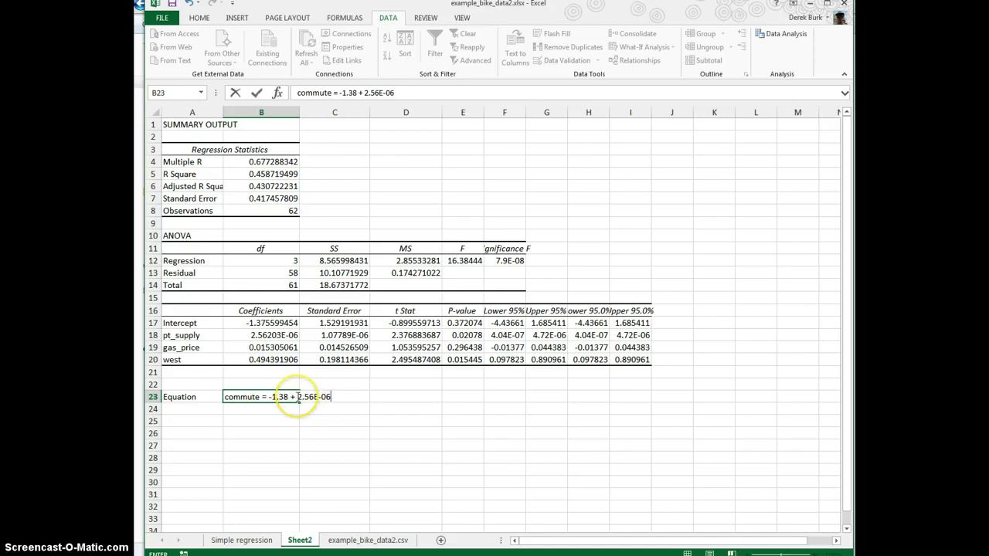
left_click(285, 397)
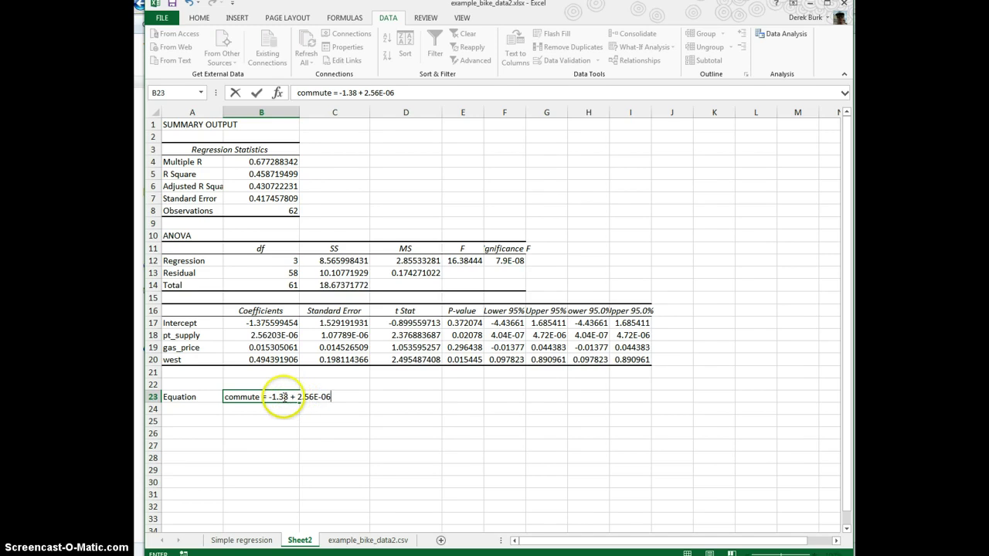